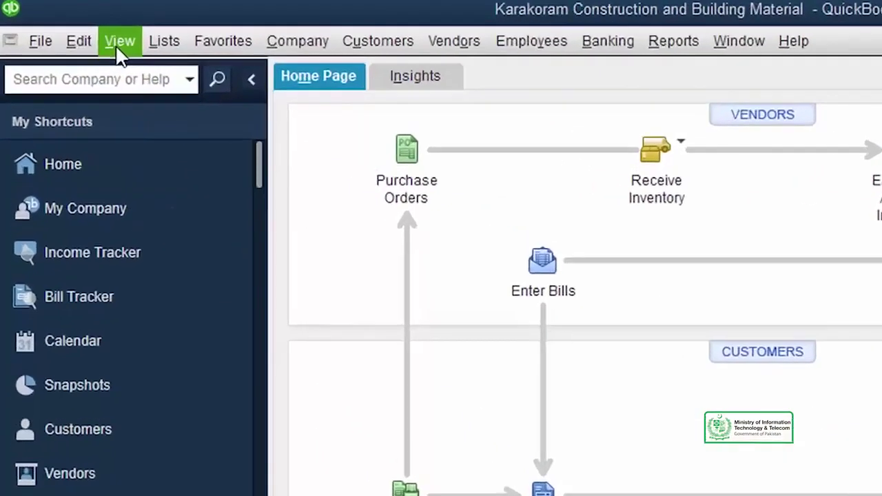
Switch the icon bar to the Top Icon Bar layout and open its customization settings.
{"action": "left_click", "coordinate": [120, 43]}
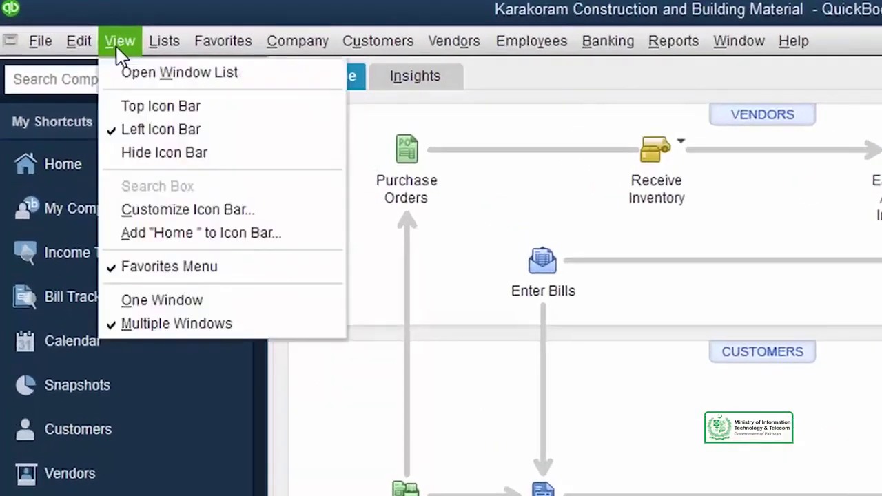
{"action": "left_click", "coordinate": [155, 110]}
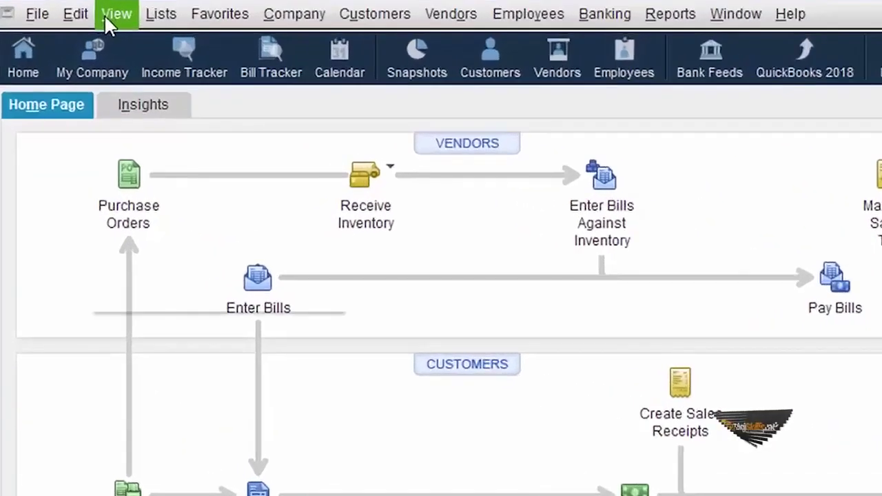
{"action": "left_click", "coordinate": [105, 19]}
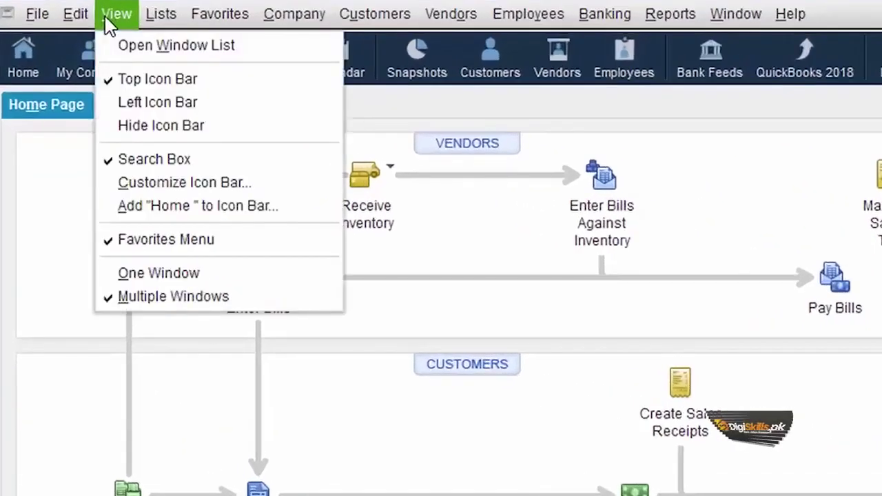
{"action": "left_click", "coordinate": [168, 183]}
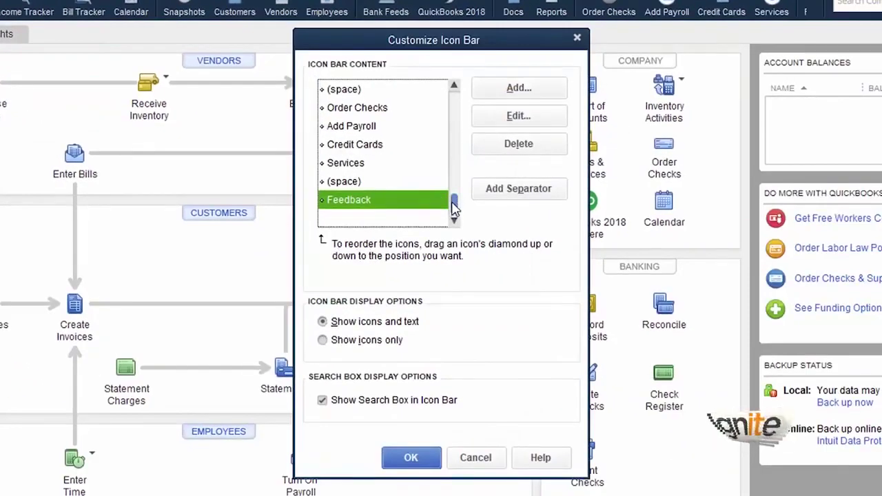
Reorder the icon bar content so that Home comes directly after My Company.
{"action": "left_click_drag", "start_coordinate": [455, 199], "coordinate": [448, 97]}
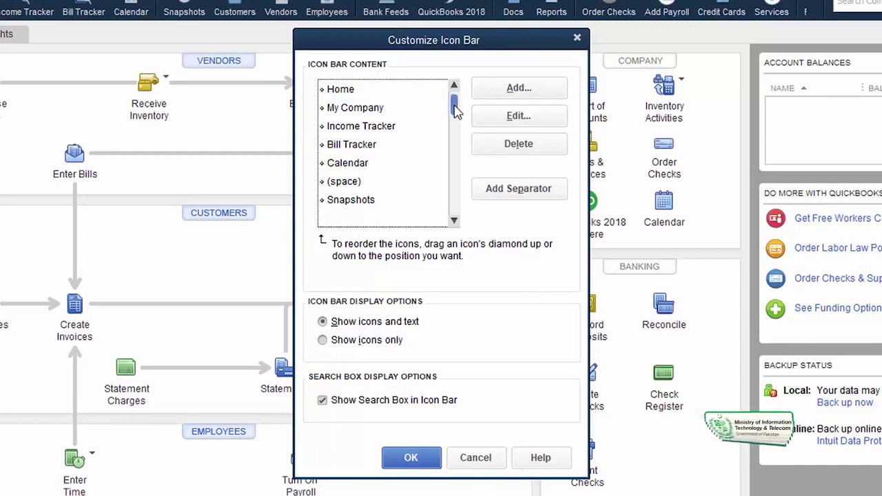
{"action": "left_click_drag", "start_coordinate": [455, 106], "coordinate": [456, 114]}
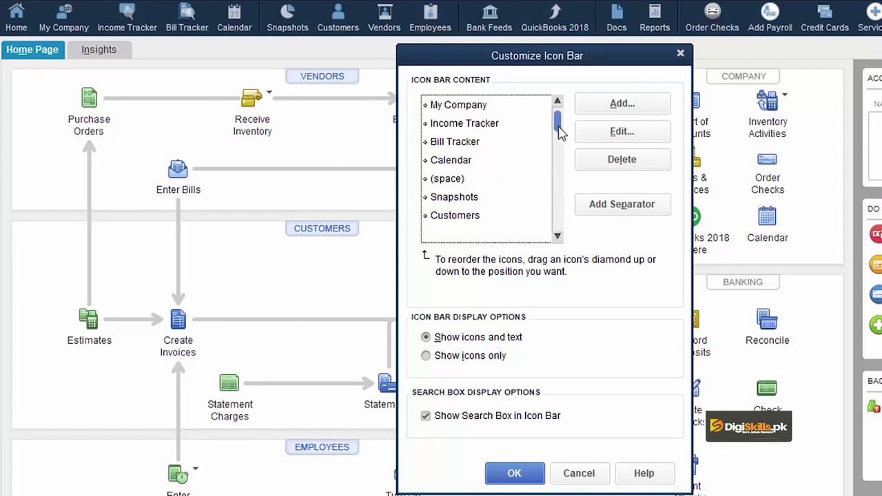
{"action": "left_click_drag", "start_coordinate": [561, 133], "coordinate": [561, 124]}
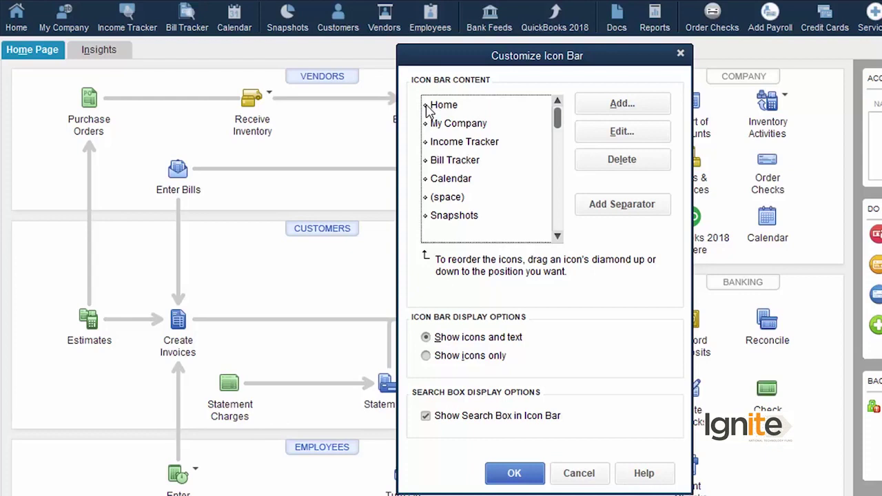
{"action": "left_click", "coordinate": [427, 106]}
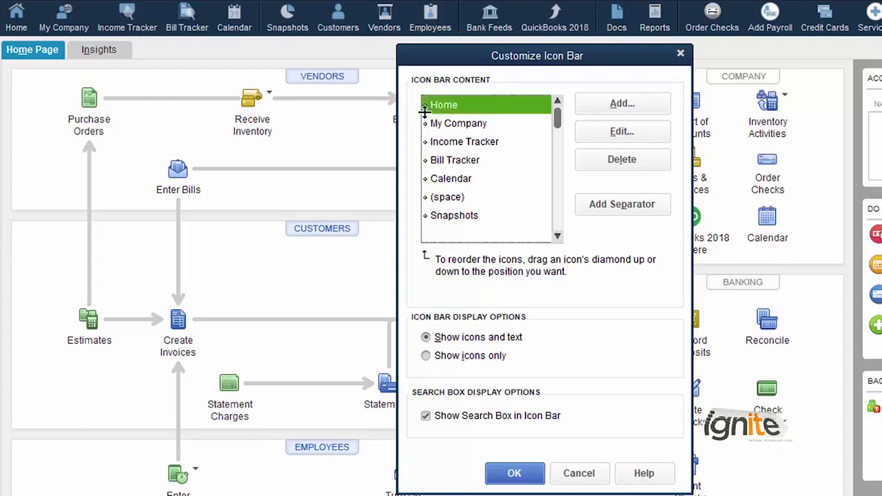
{"action": "left_click_drag", "start_coordinate": [426, 122], "coordinate": [426, 132]}
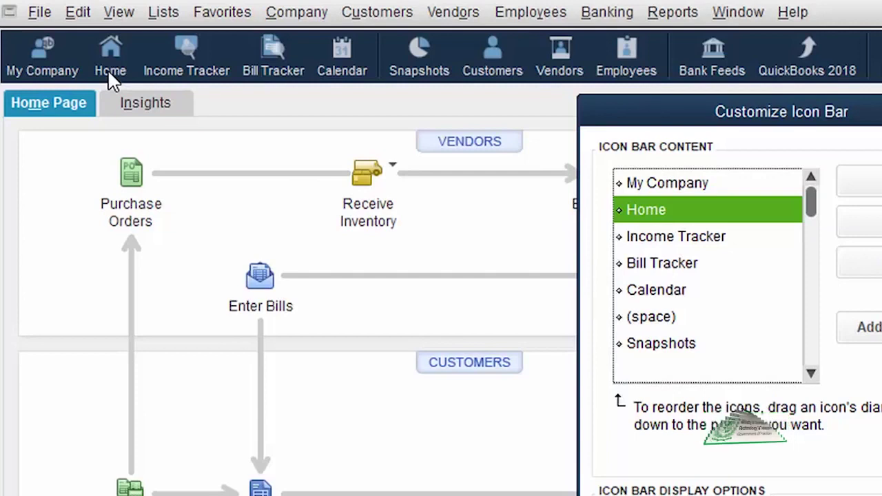
Make Calendar the first item of the icon bar content and save the customization.
{"action": "left_click", "coordinate": [672, 294]}
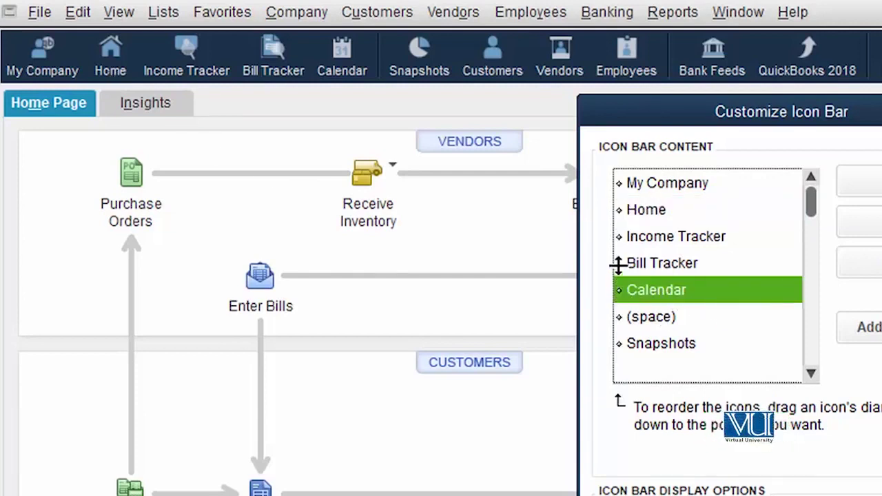
{"action": "left_click_drag", "start_coordinate": [622, 296], "coordinate": [618, 175]}
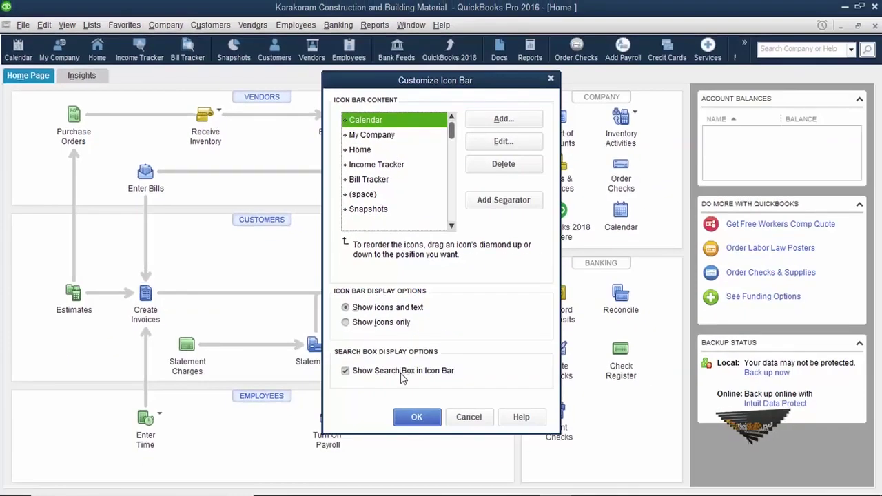
{"action": "left_click", "coordinate": [410, 418]}
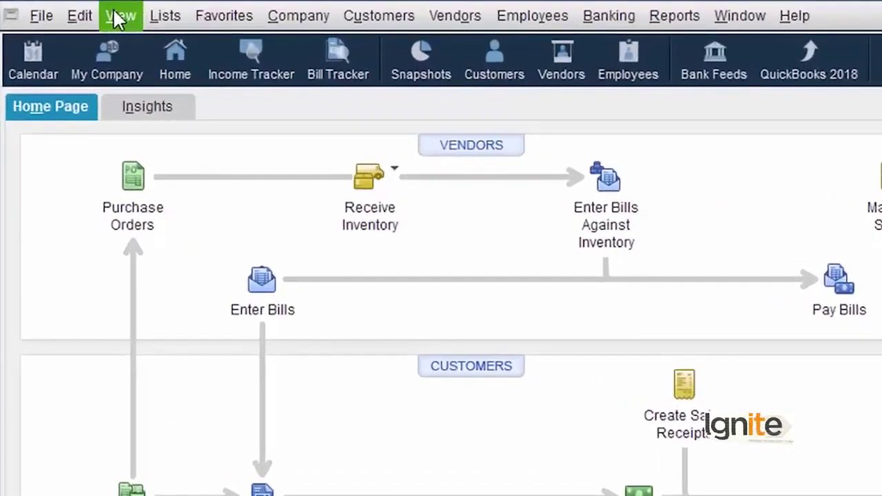
Add the Calculator command to the icon bar with the calculator icon and the label Calc.
{"action": "left_click", "coordinate": [118, 19]}
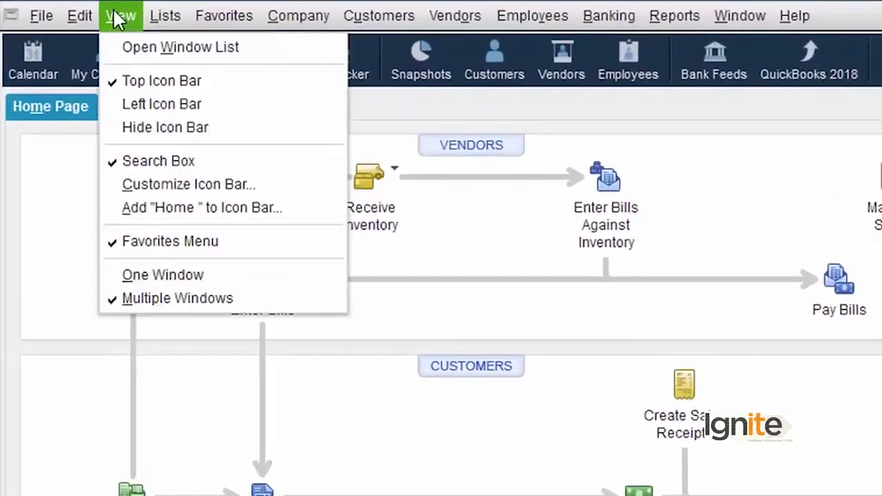
{"action": "left_click", "coordinate": [180, 184]}
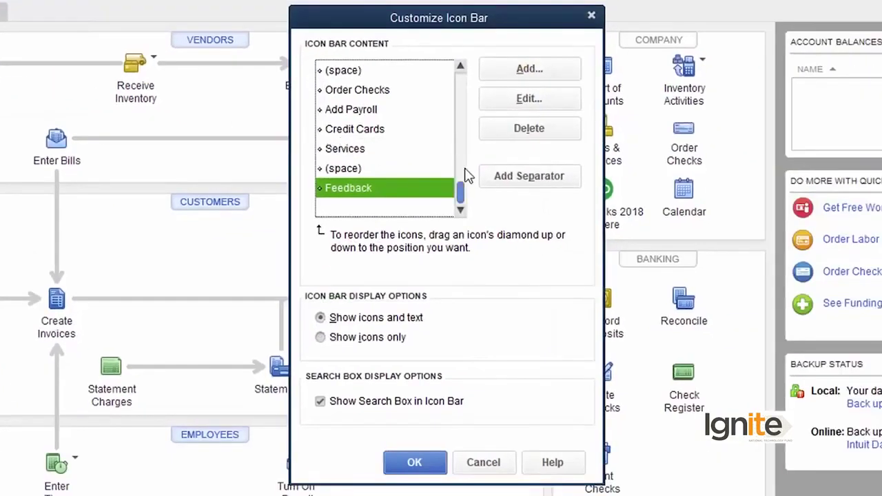
{"action": "left_click", "coordinate": [543, 82]}
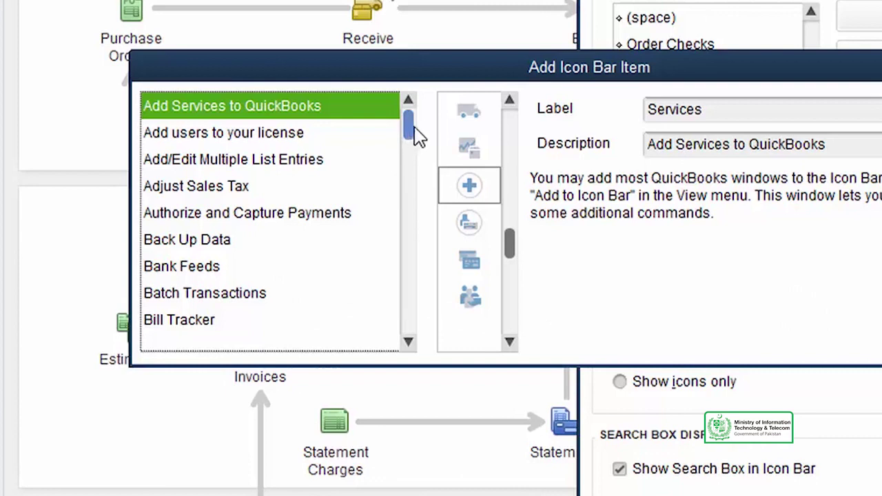
{"action": "scroll", "coordinate": [414, 127], "scroll_direction": "down", "scroll_amount": 1}
{"action": "scroll", "coordinate": [416, 141], "scroll_direction": "down", "scroll_amount": 1}
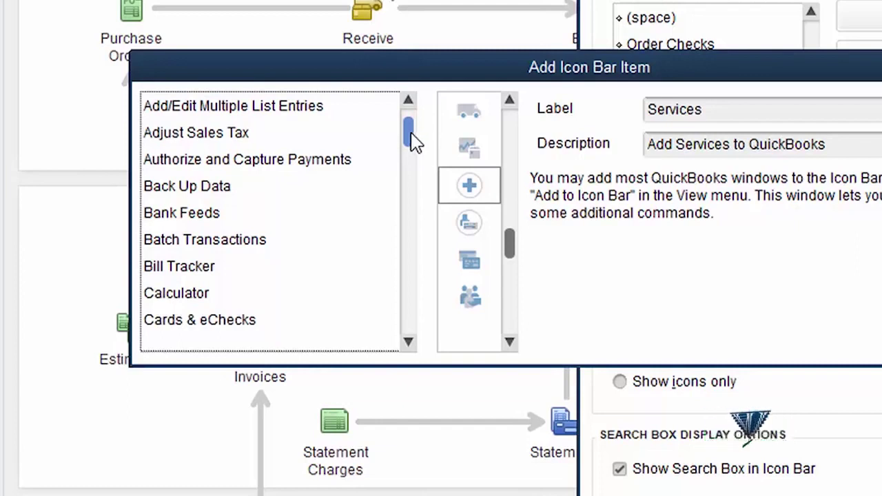
{"action": "left_click", "coordinate": [173, 303]}
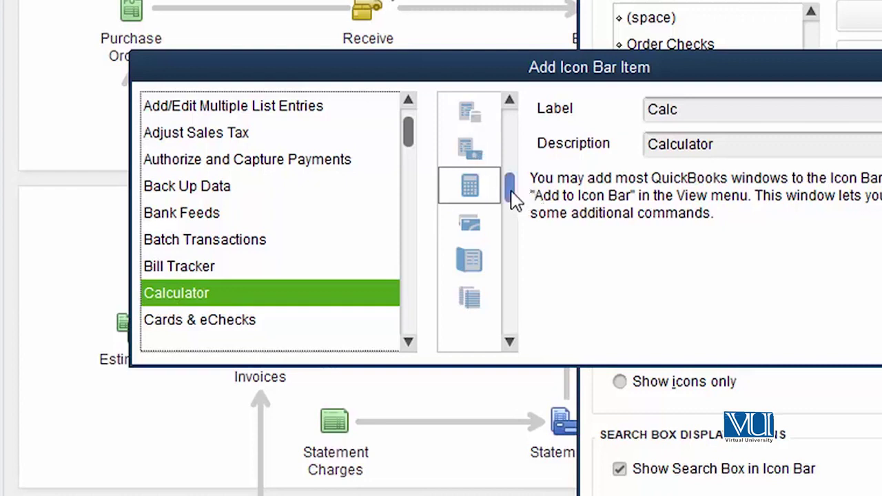
{"action": "left_click_drag", "start_coordinate": [511, 192], "coordinate": [511, 190]}
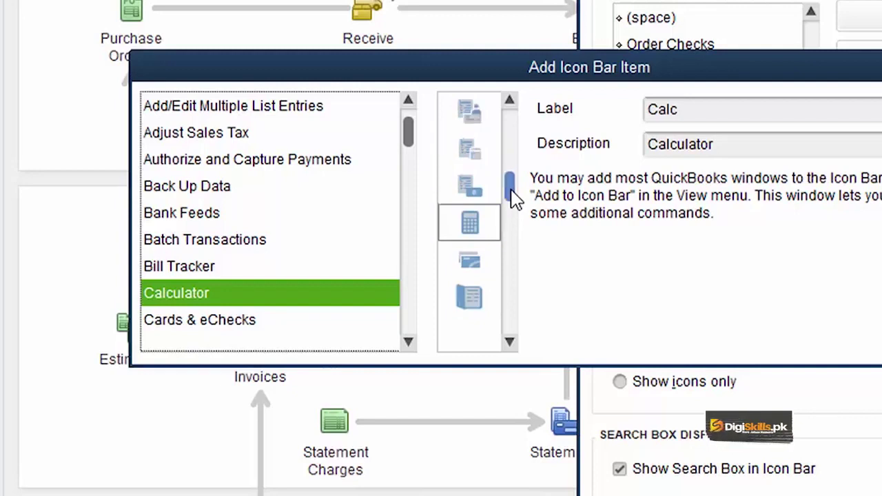
{"action": "left_click", "coordinate": [475, 231]}
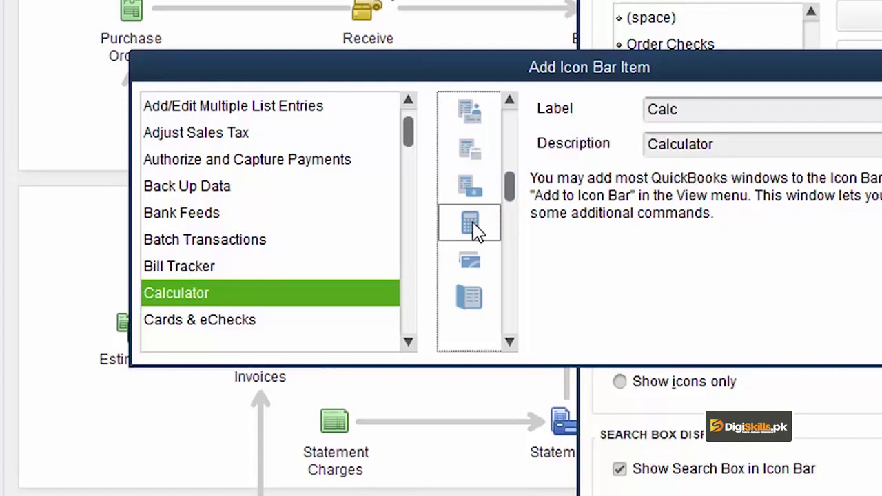
{"action": "left_click", "coordinate": [676, 163]}
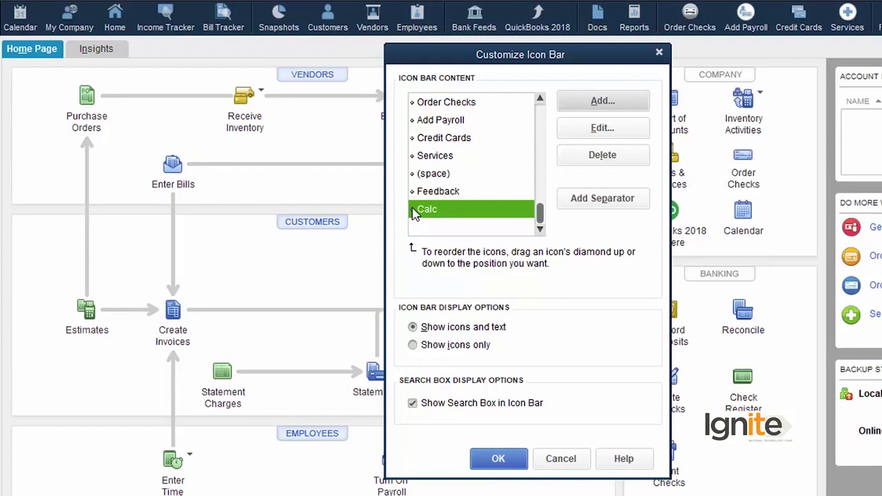
Place Calc directly after Home in the icon bar content and insert a separator after it.
{"action": "left_click", "coordinate": [414, 214]}
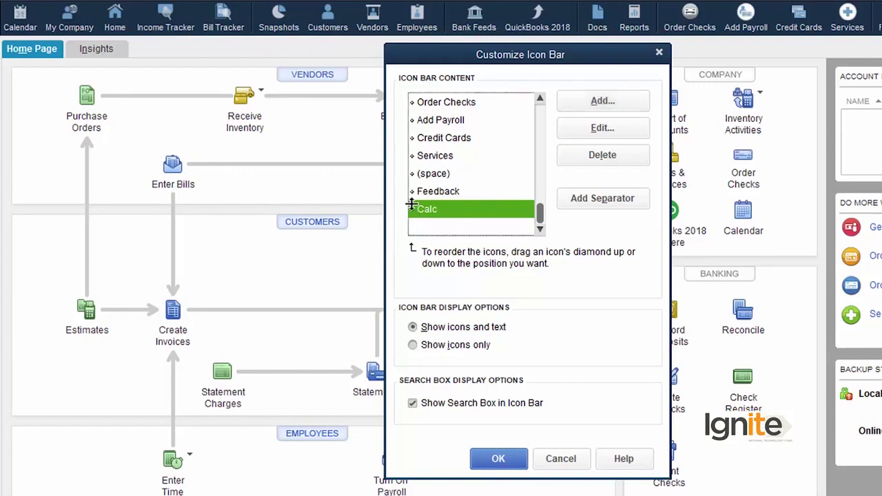
{"action": "left_click_drag", "start_coordinate": [418, 181], "coordinate": [420, 147]}
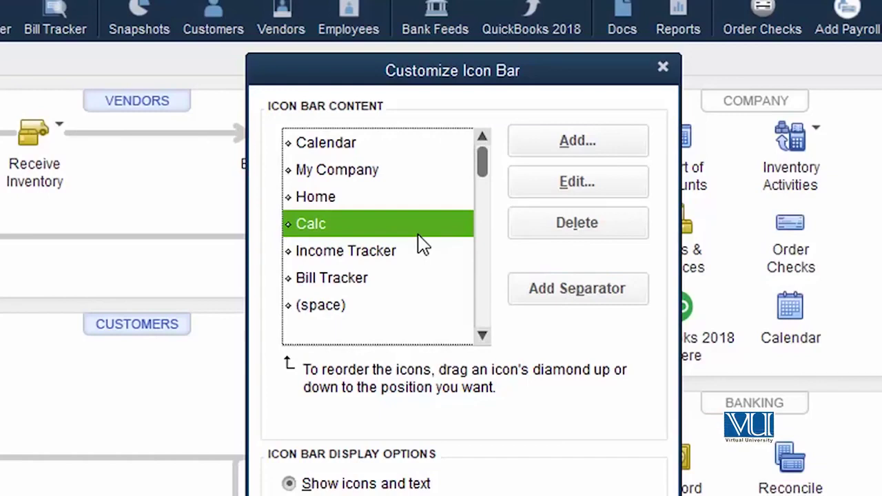
{"action": "left_click", "coordinate": [555, 289]}
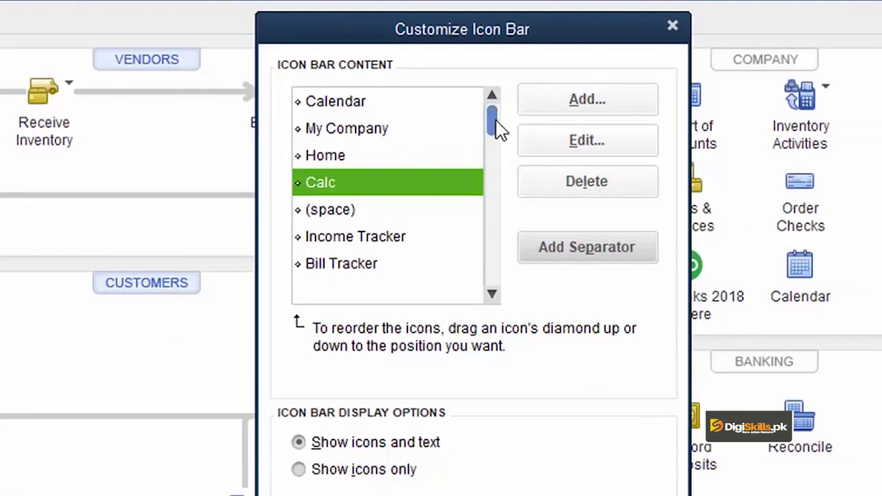
Delete the QuickBooks 2018 item from the icon bar content and save the customization.
{"action": "left_click_drag", "start_coordinate": [493, 125], "coordinate": [499, 213]}
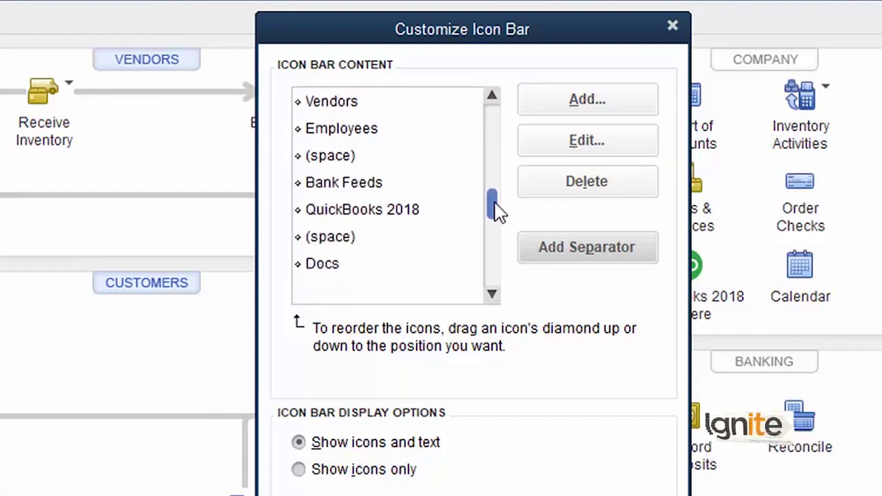
{"action": "left_click", "coordinate": [389, 216]}
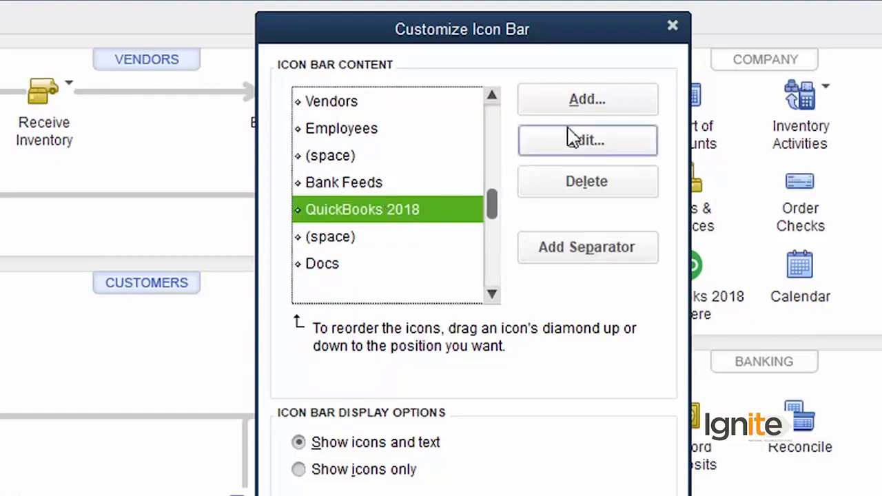
{"action": "left_click", "coordinate": [596, 183]}
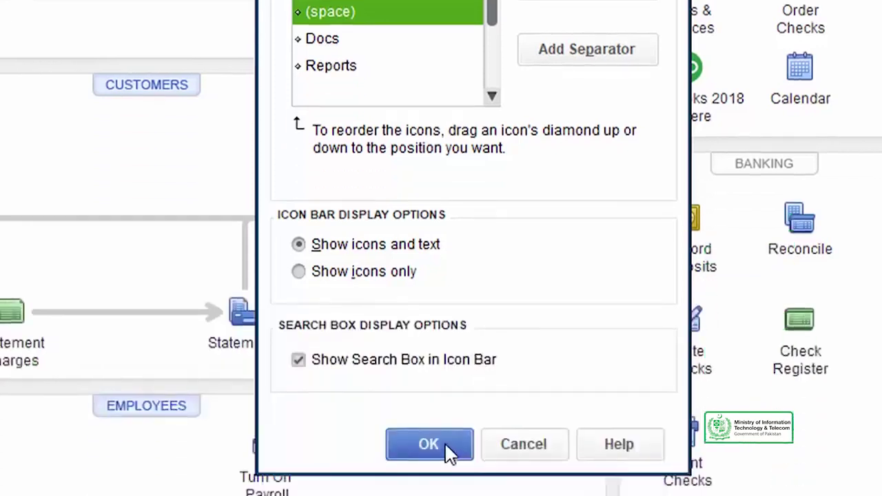
{"action": "left_click", "coordinate": [447, 449]}
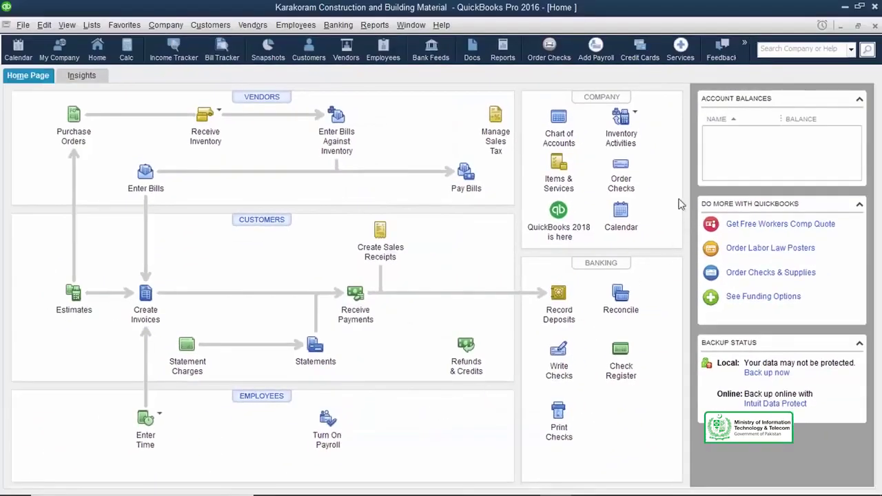
Inspect the icon bar's overflow list of additional items and close it again.
{"action": "left_click", "coordinate": [746, 58]}
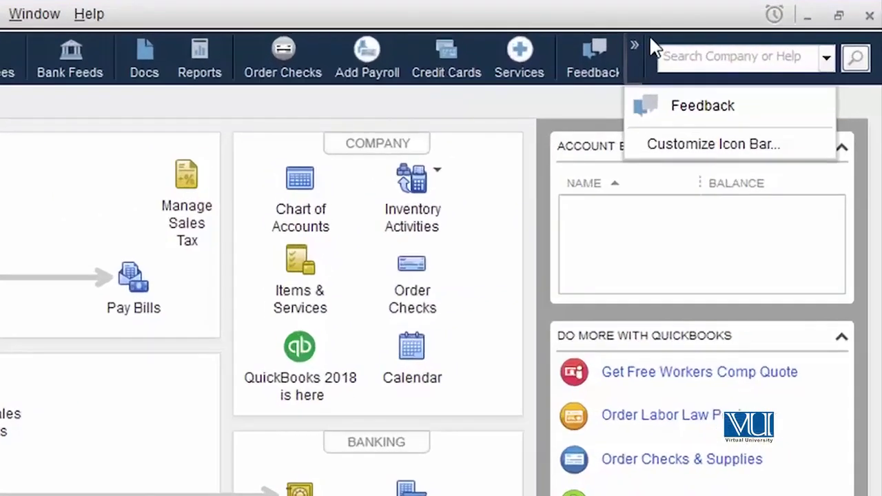
{"action": "left_click", "coordinate": [653, 48]}
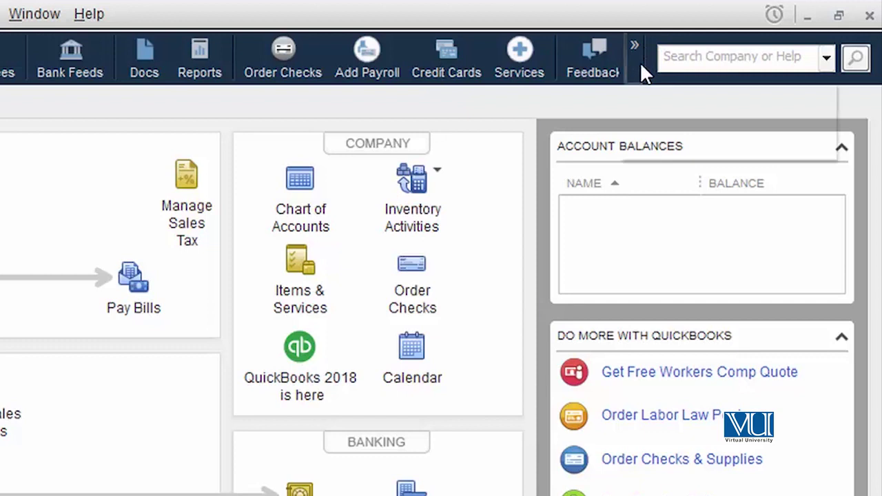
{"action": "left_click", "coordinate": [640, 66]}
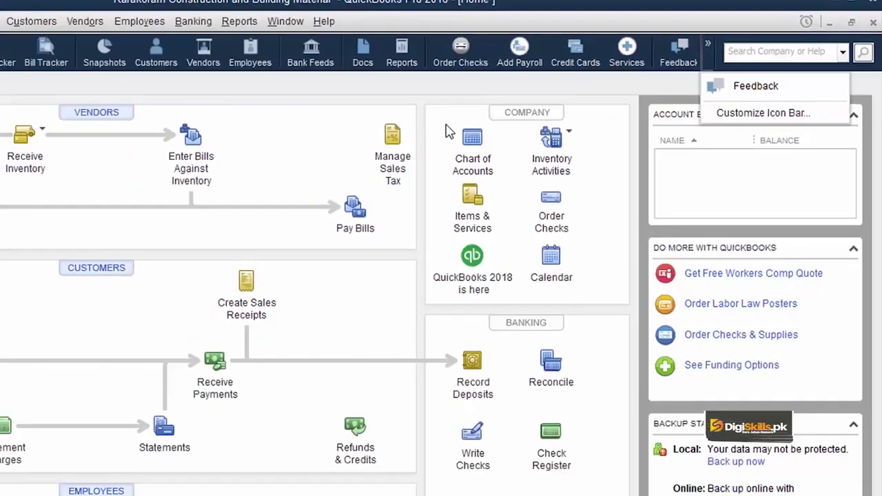
{"action": "key", "text": "Escape"}
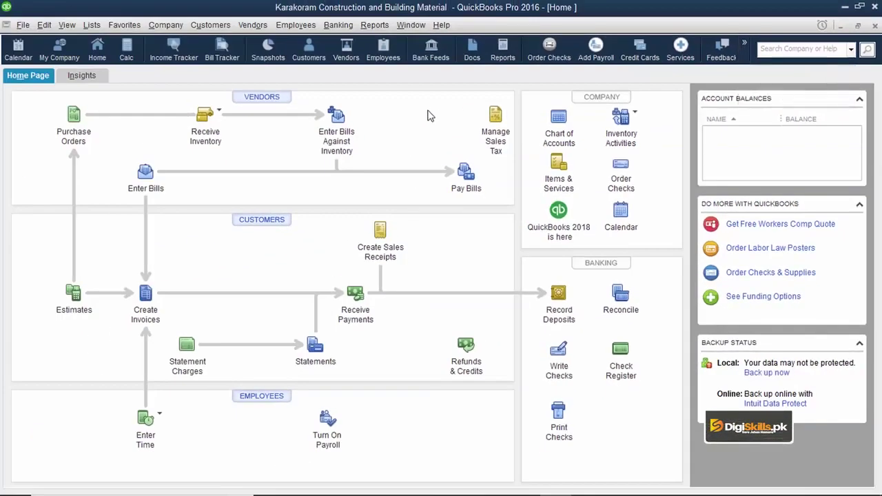